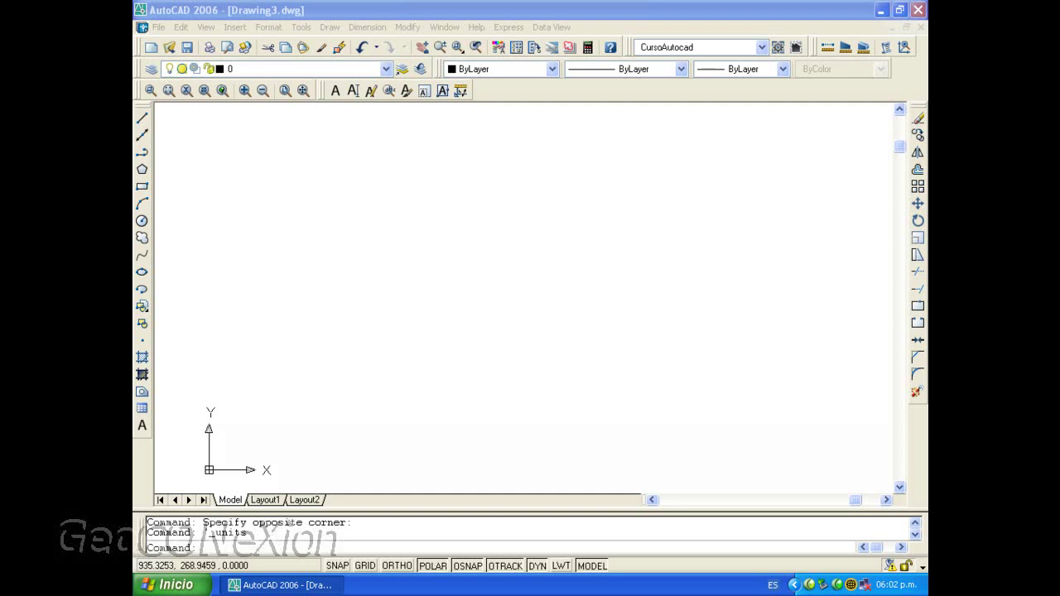
Step: Open the Drawing Units dialog from the Format menu and nudge it into place
click(378, 12)
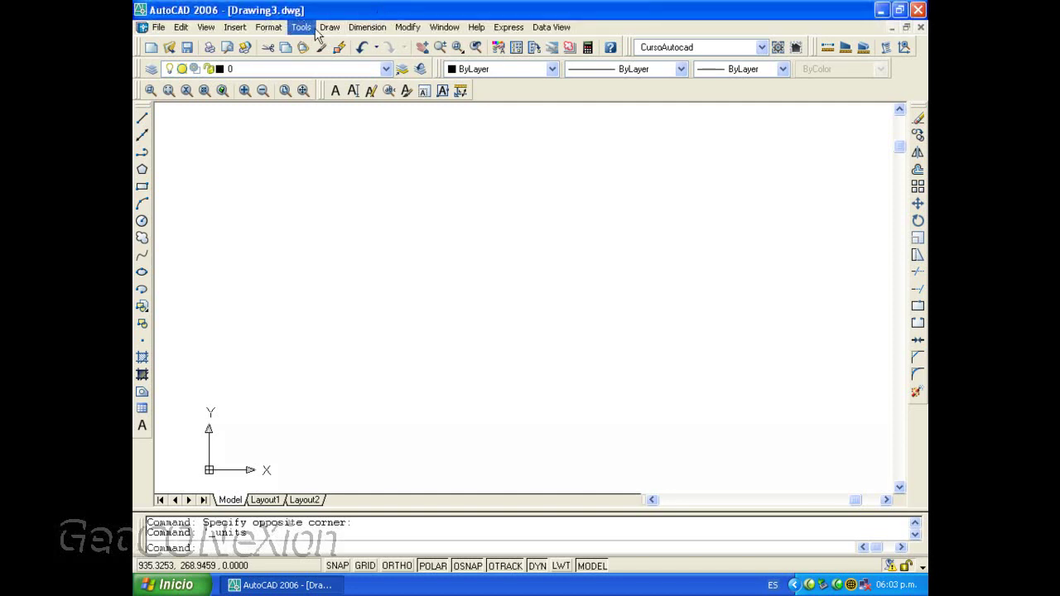
click(270, 27)
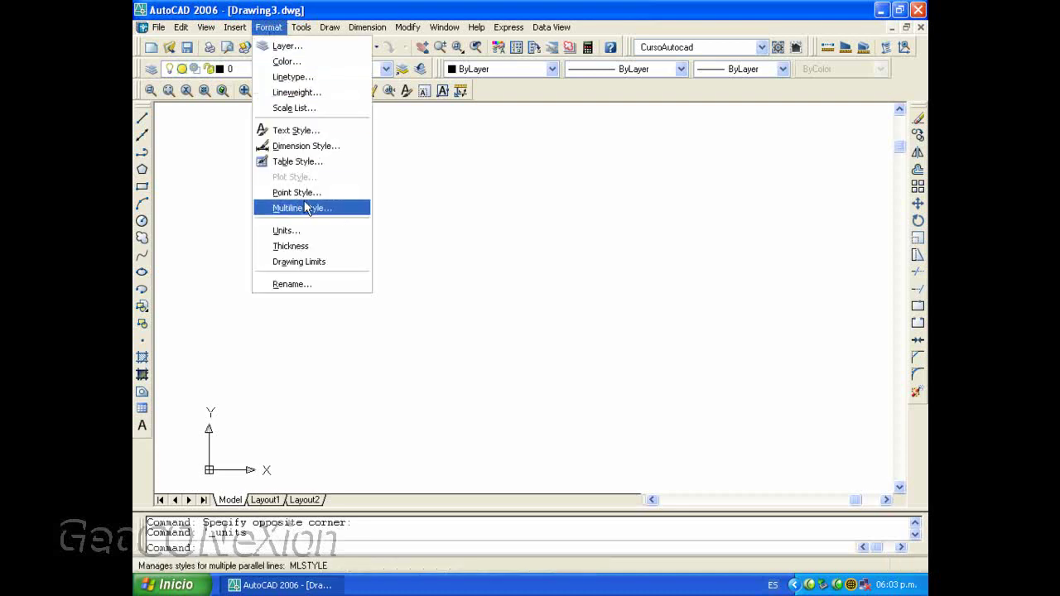
click(315, 231)
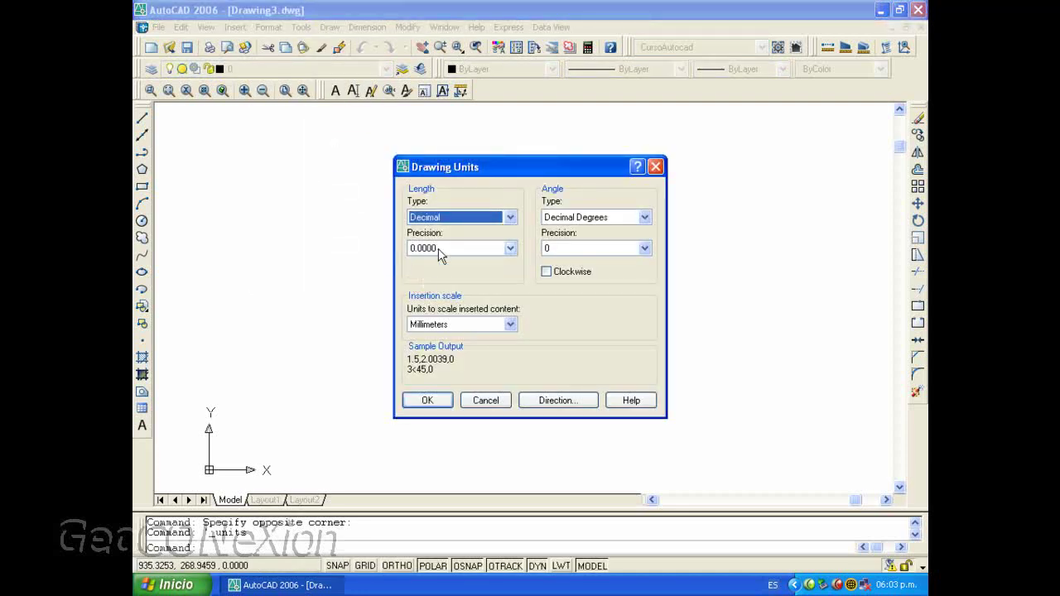
drag(510, 170, 536, 163)
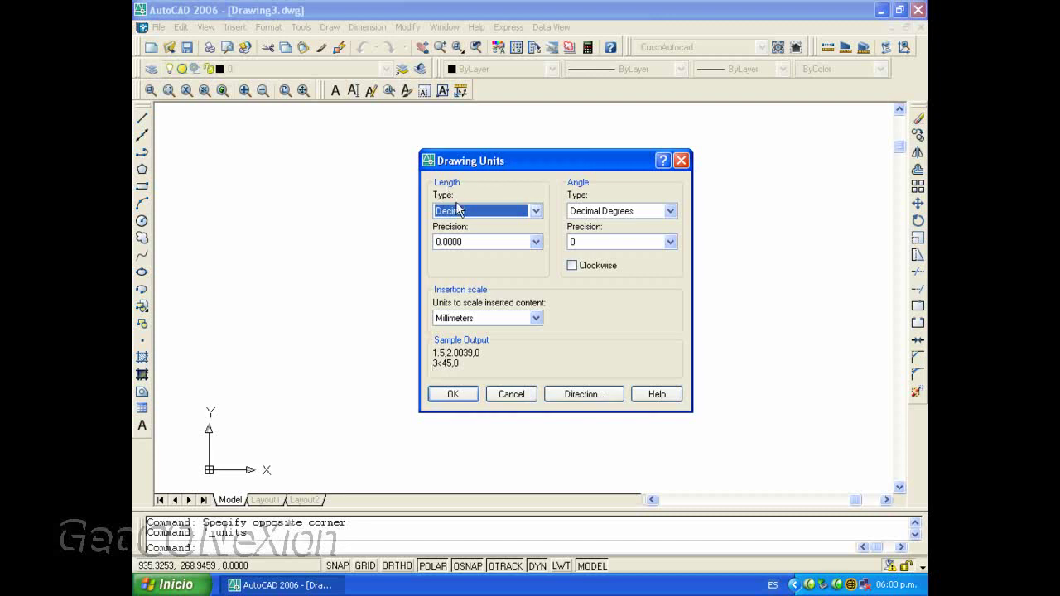
click(536, 212)
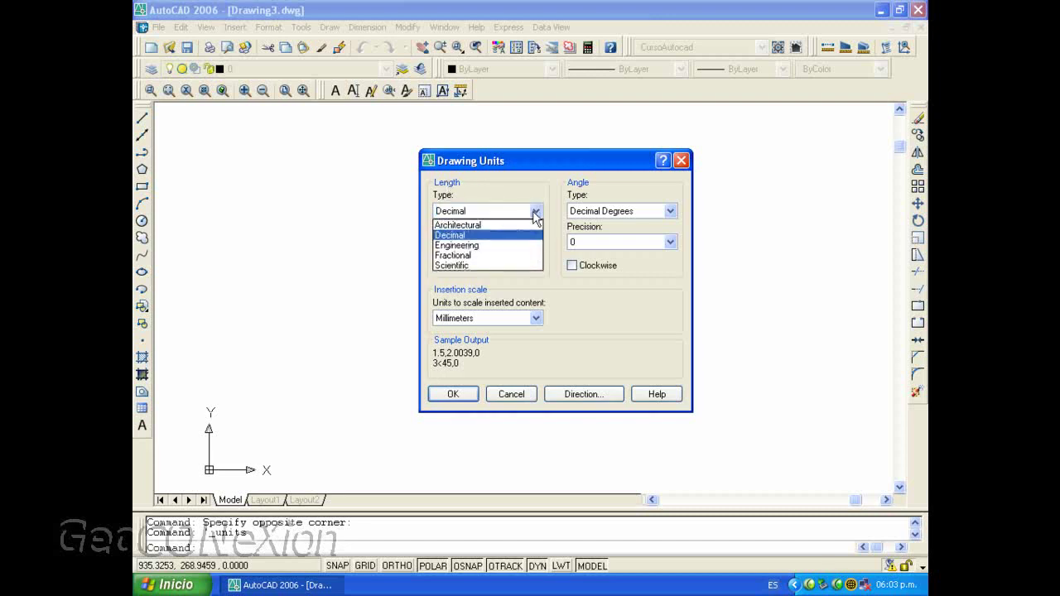
click(471, 235)
click(535, 210)
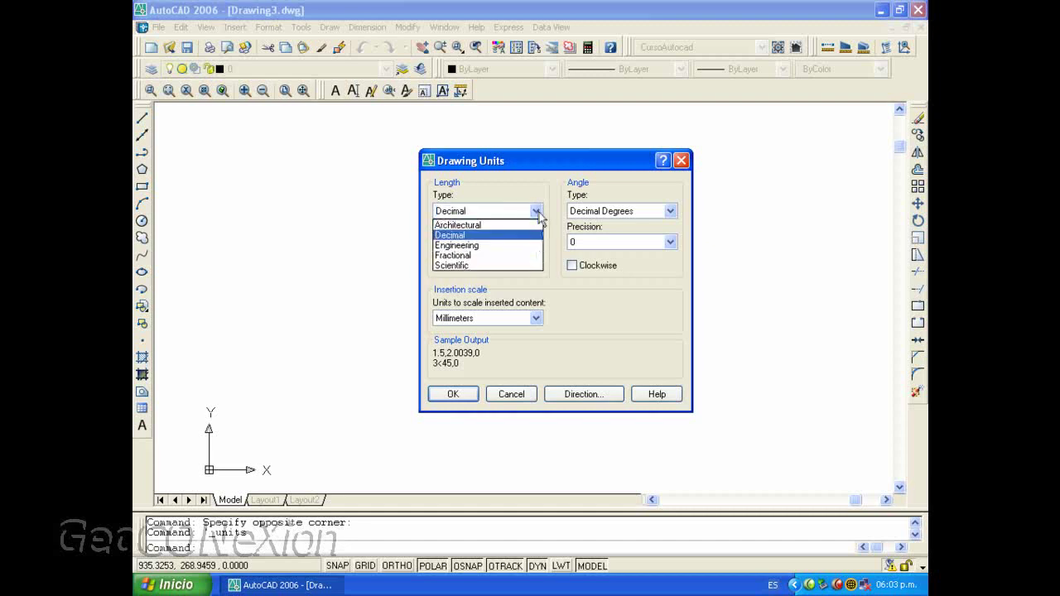
click(507, 228)
click(487, 245)
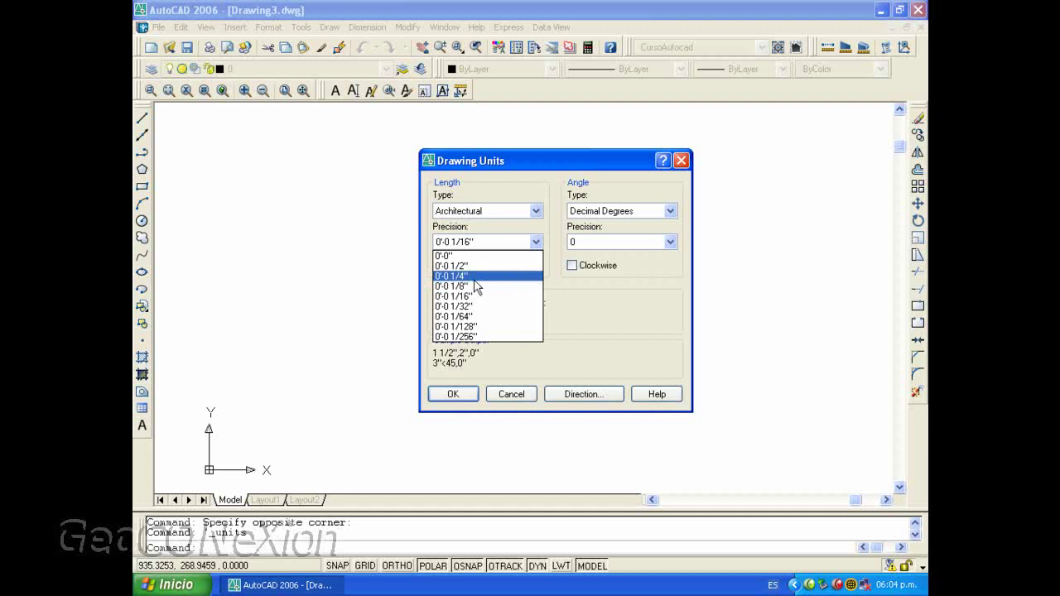
click(536, 210)
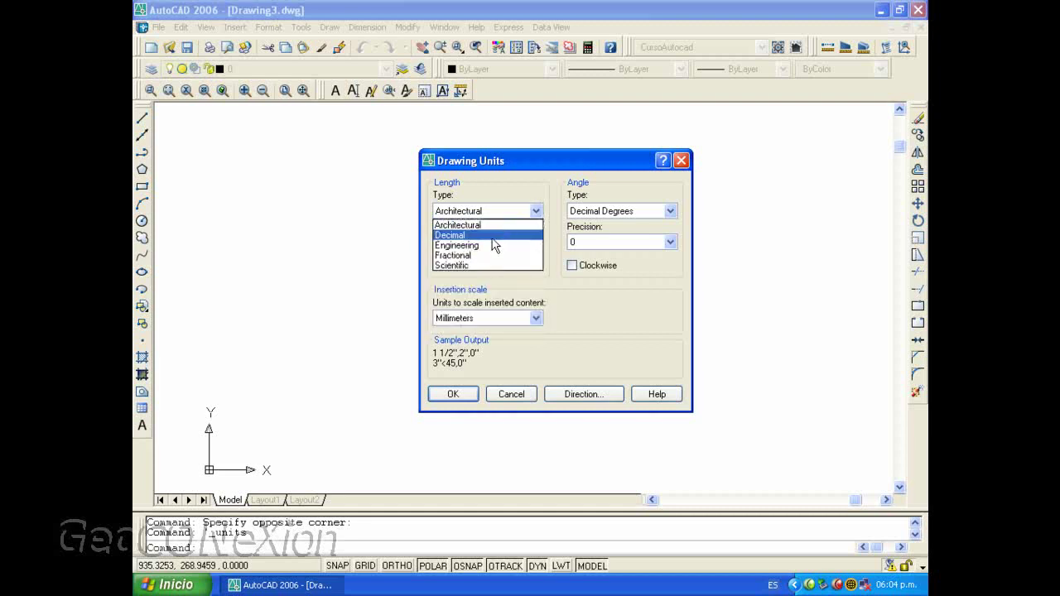
click(483, 245)
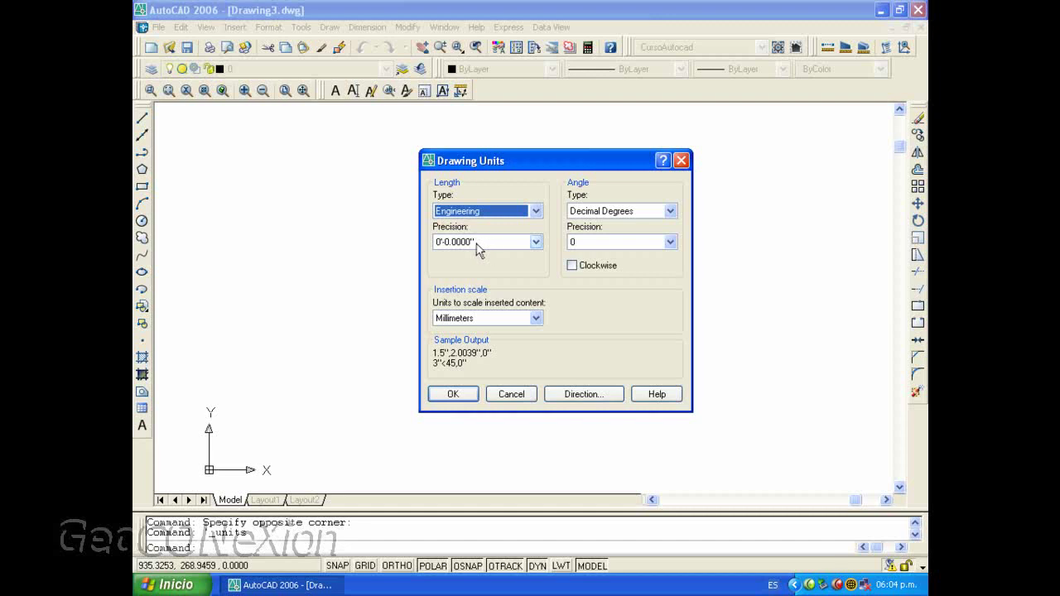
click(529, 210)
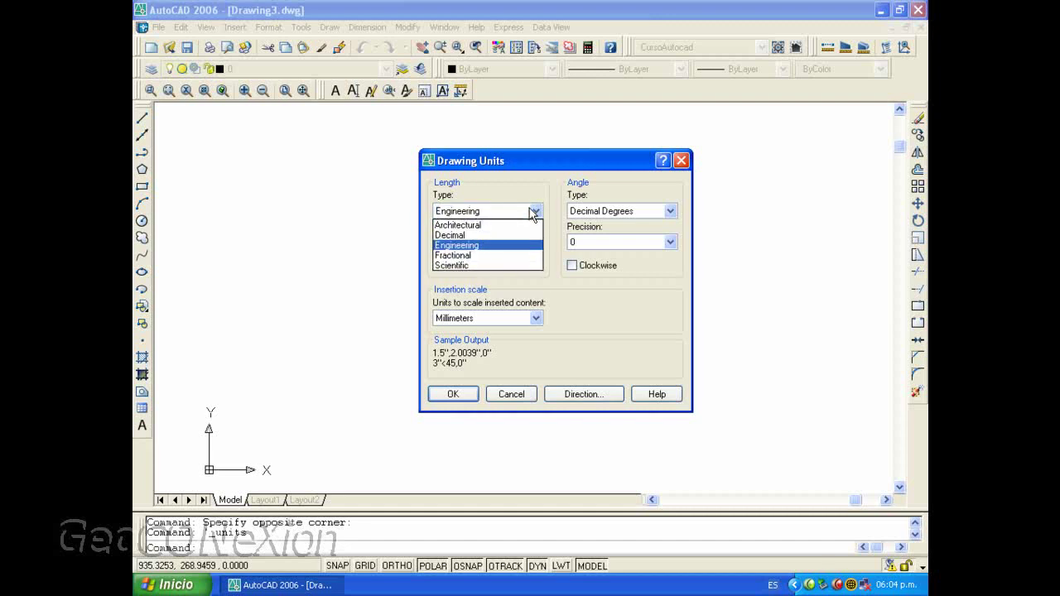
click(477, 235)
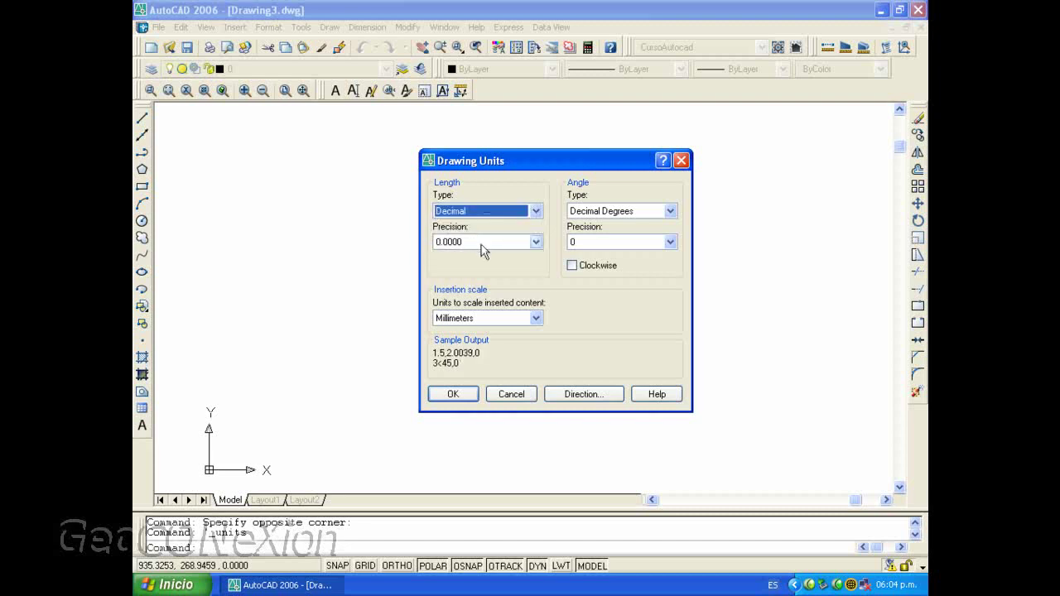
click(535, 242)
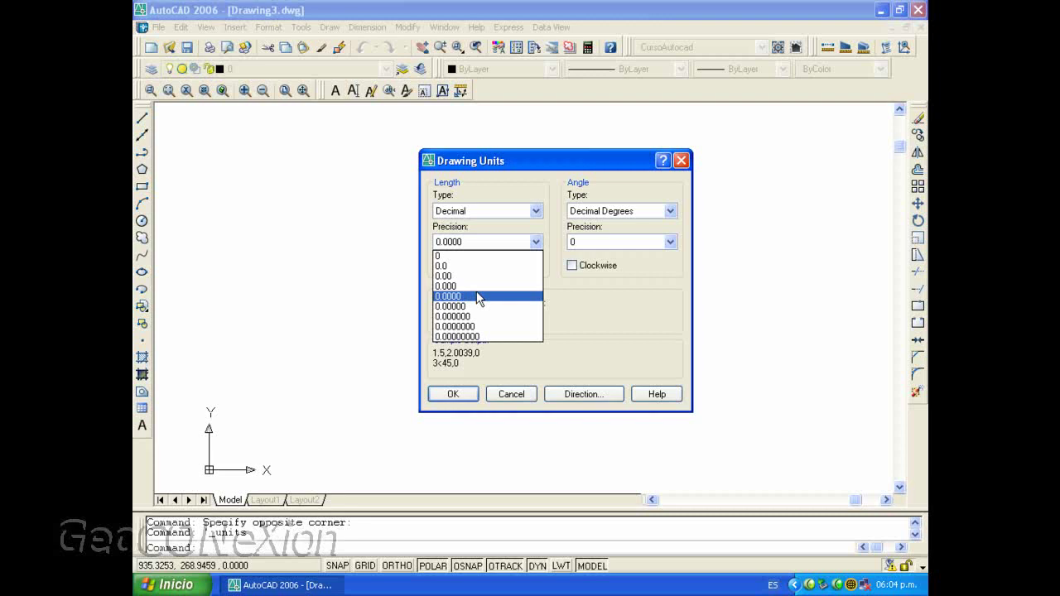
Step: Close the video player and set the length precision to 0.000
key(F10)
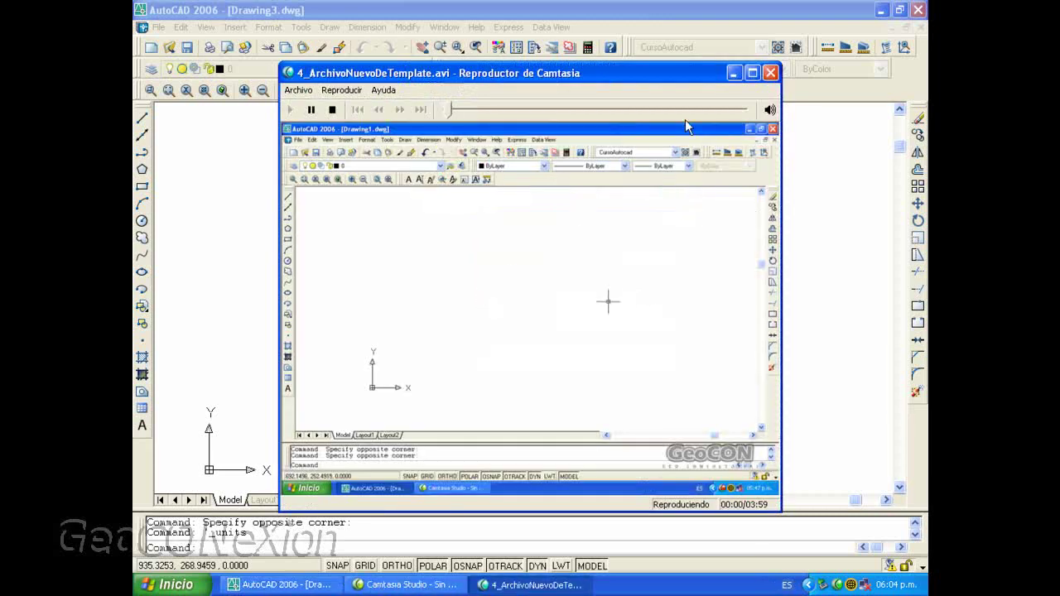
click(770, 72)
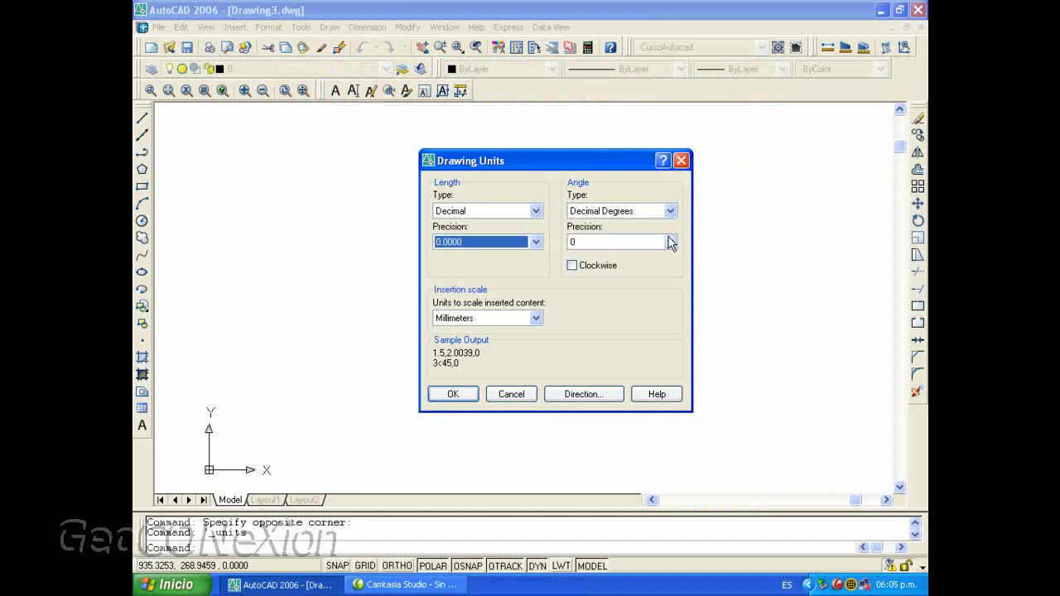
drag(552, 159, 536, 159)
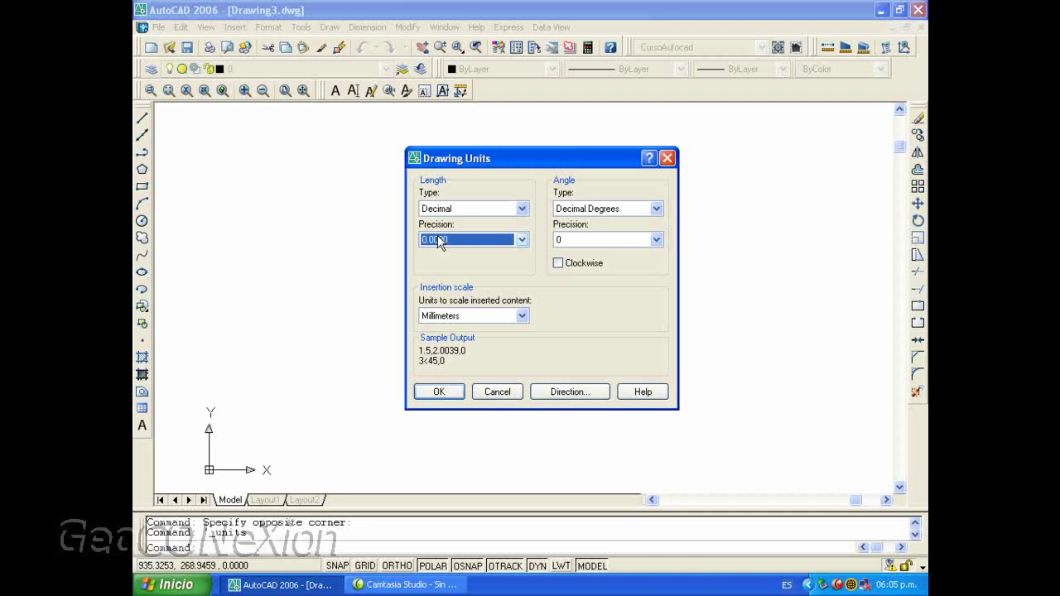
click(521, 241)
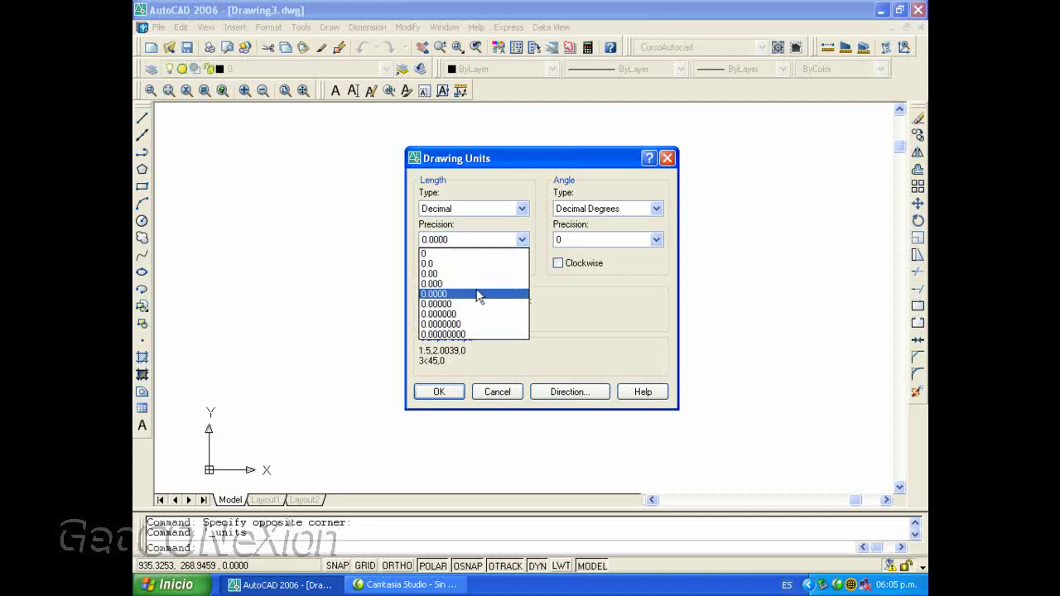
click(448, 284)
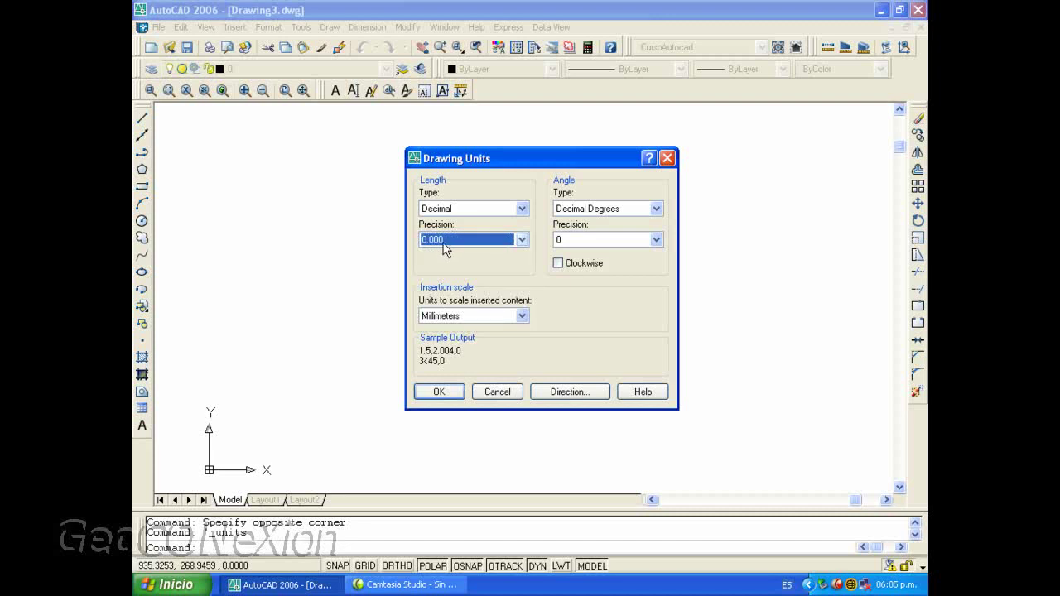
click(521, 239)
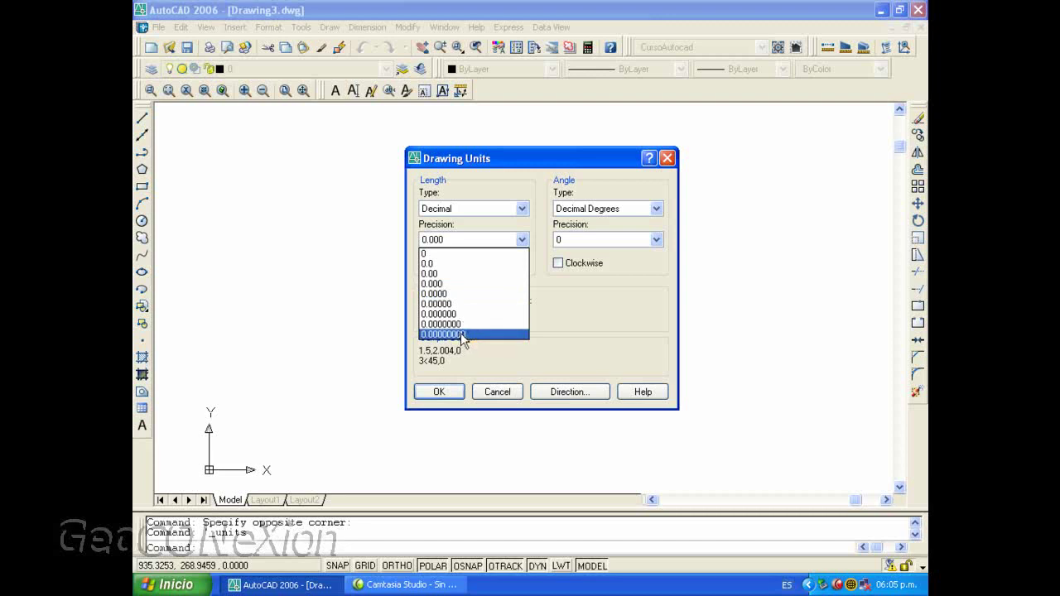
click(448, 283)
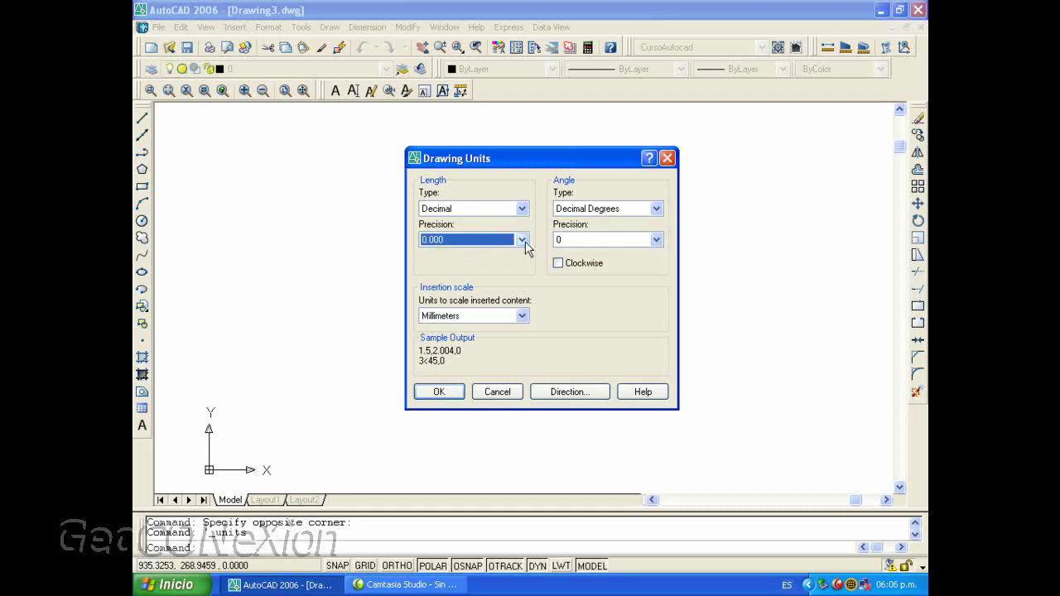
click(655, 209)
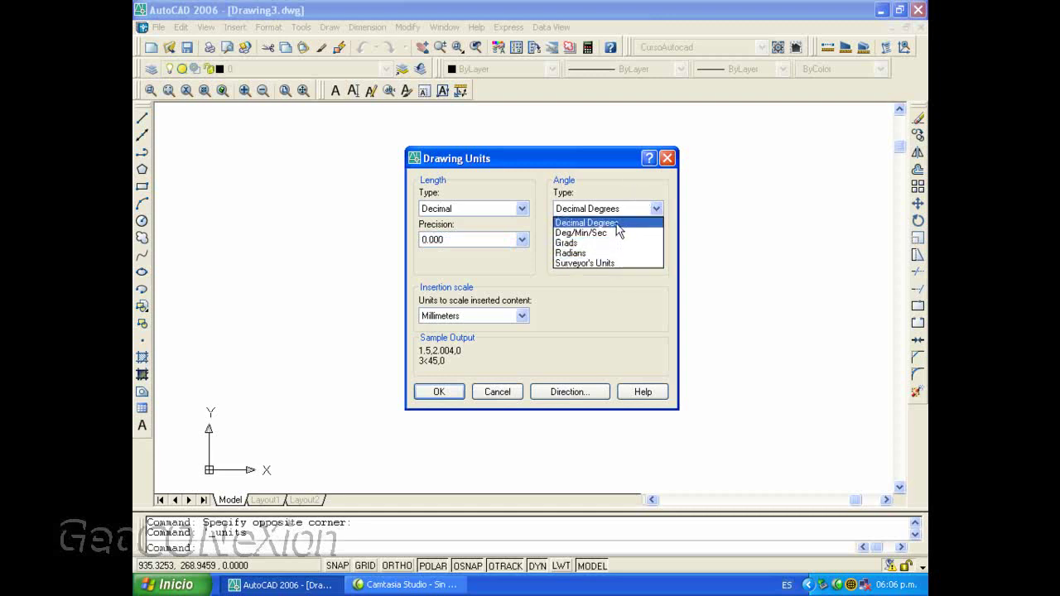
Step: Keep Decimal Degrees as the angle type and set angle precision to 0.0000
click(617, 223)
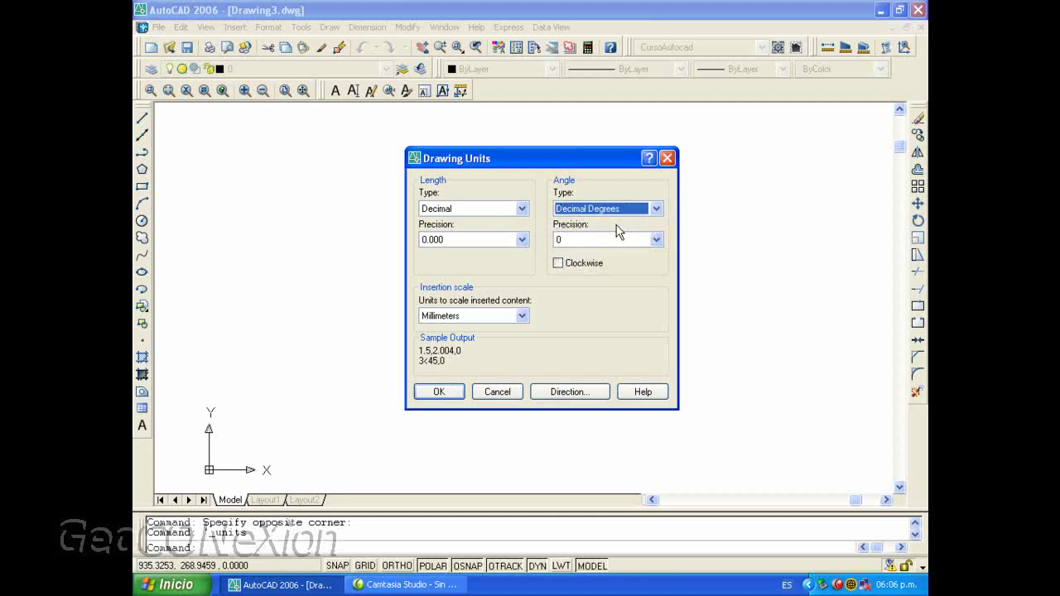
click(655, 239)
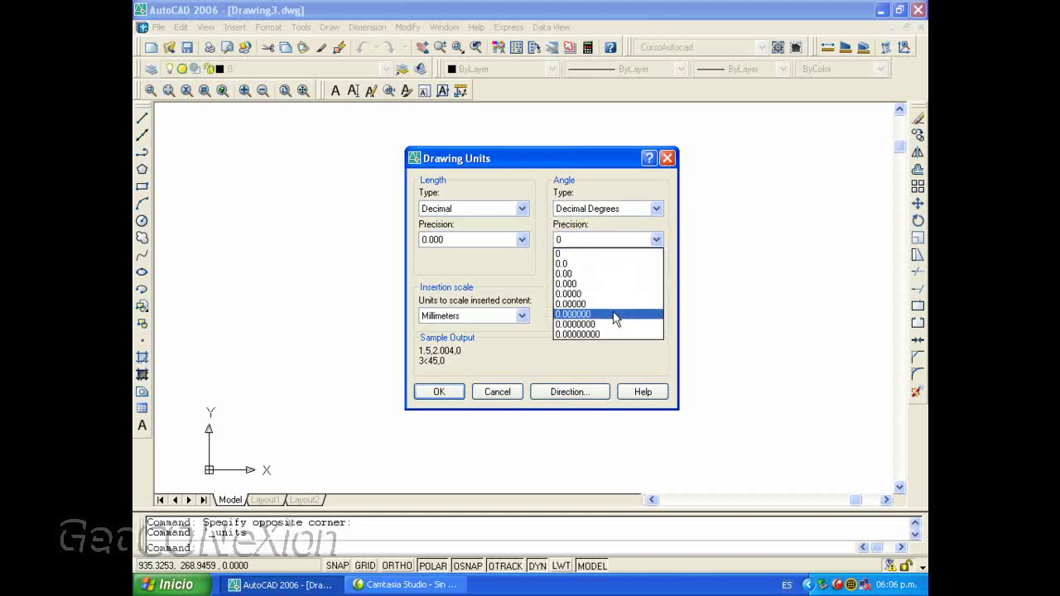
click(542, 273)
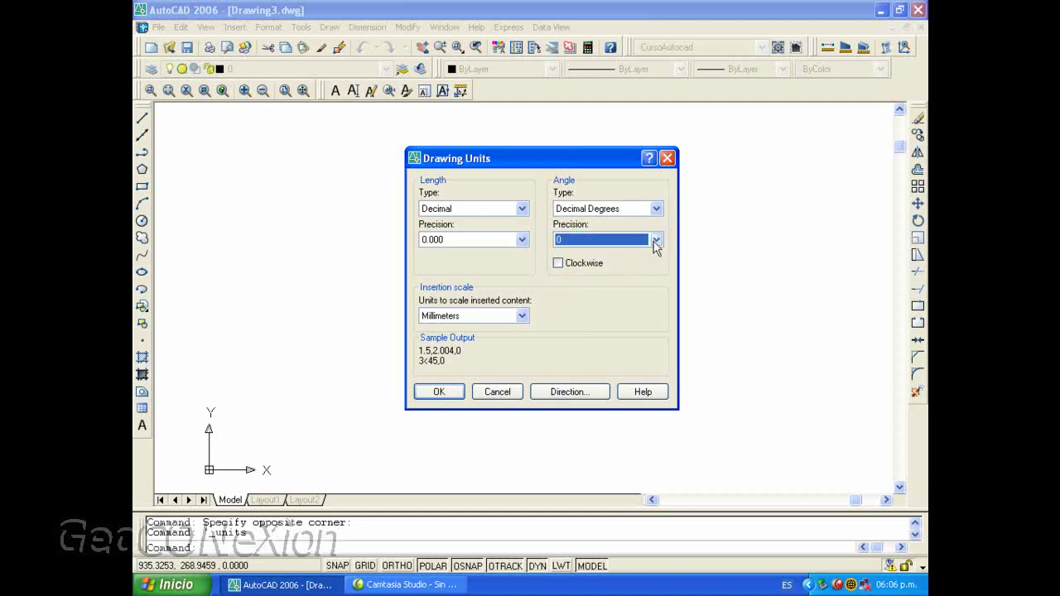
click(655, 241)
click(586, 294)
Step: Try Deg/Min/Sec with the finest seconds precision, then switch angles to Grads
click(655, 208)
click(598, 233)
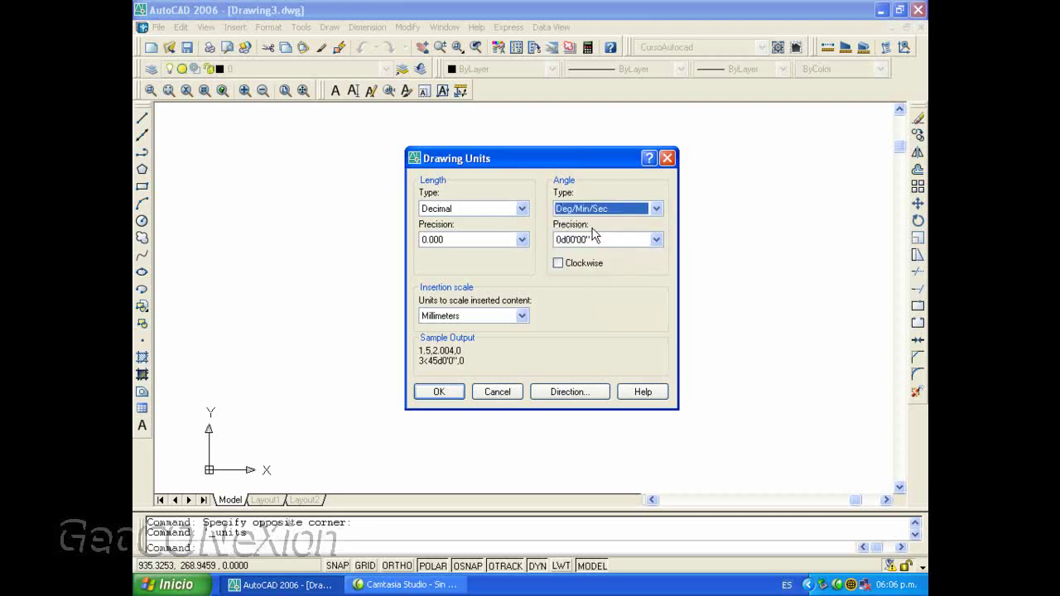
click(655, 240)
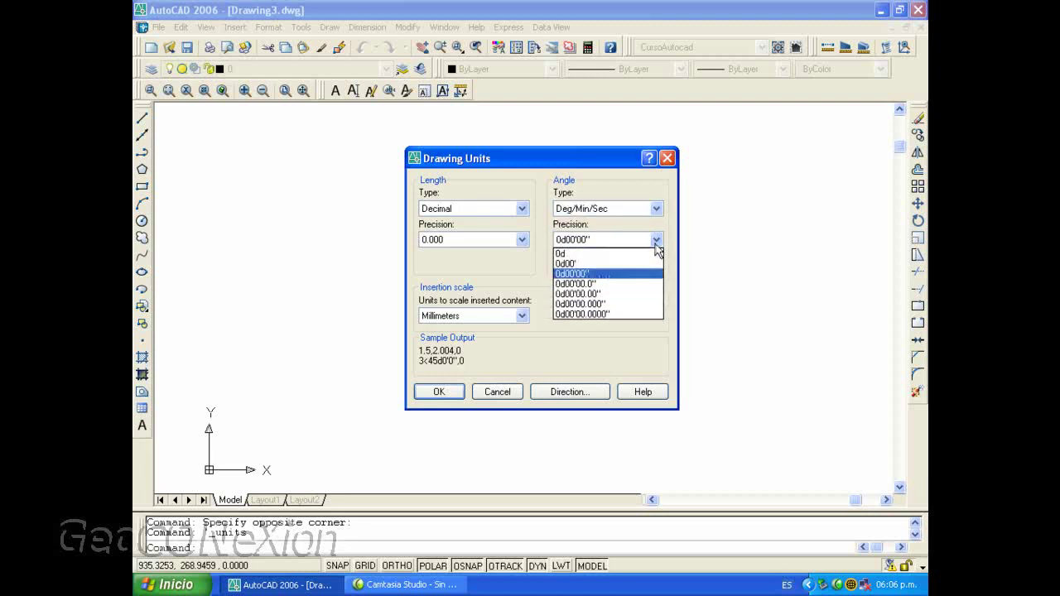
click(611, 315)
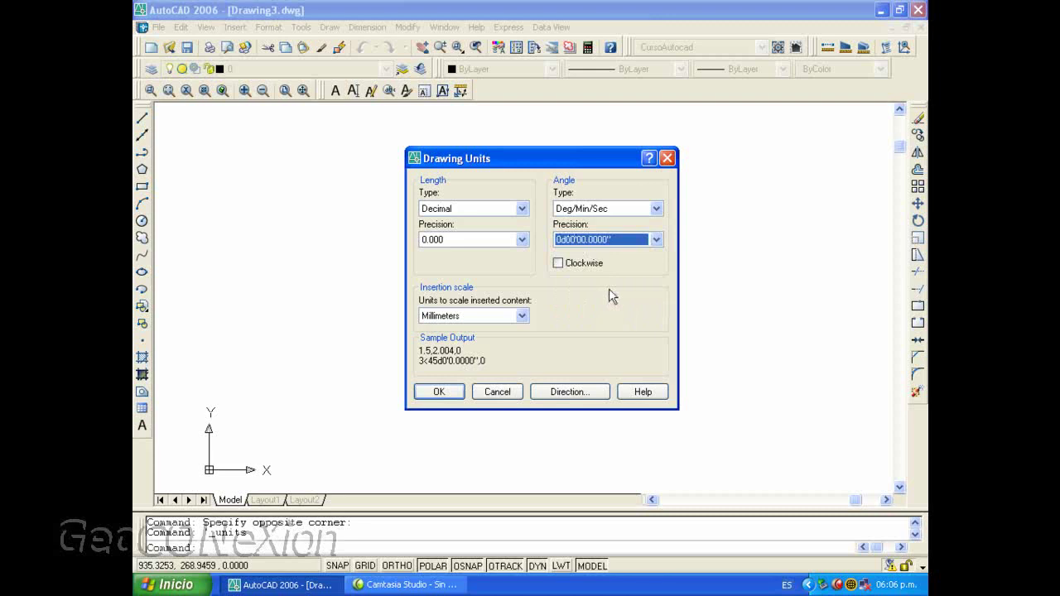
click(655, 239)
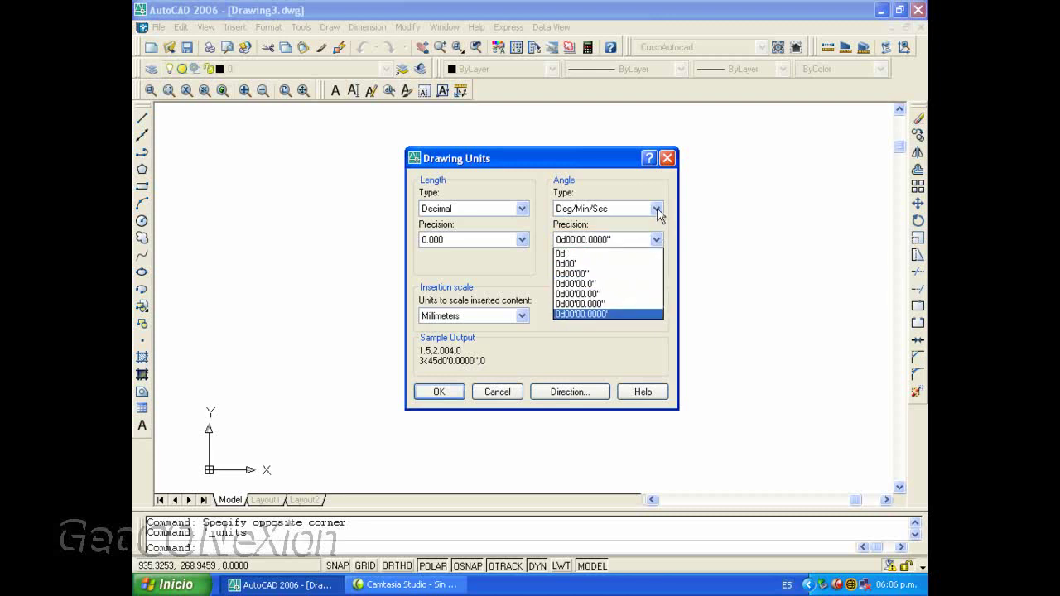
click(656, 208)
click(606, 244)
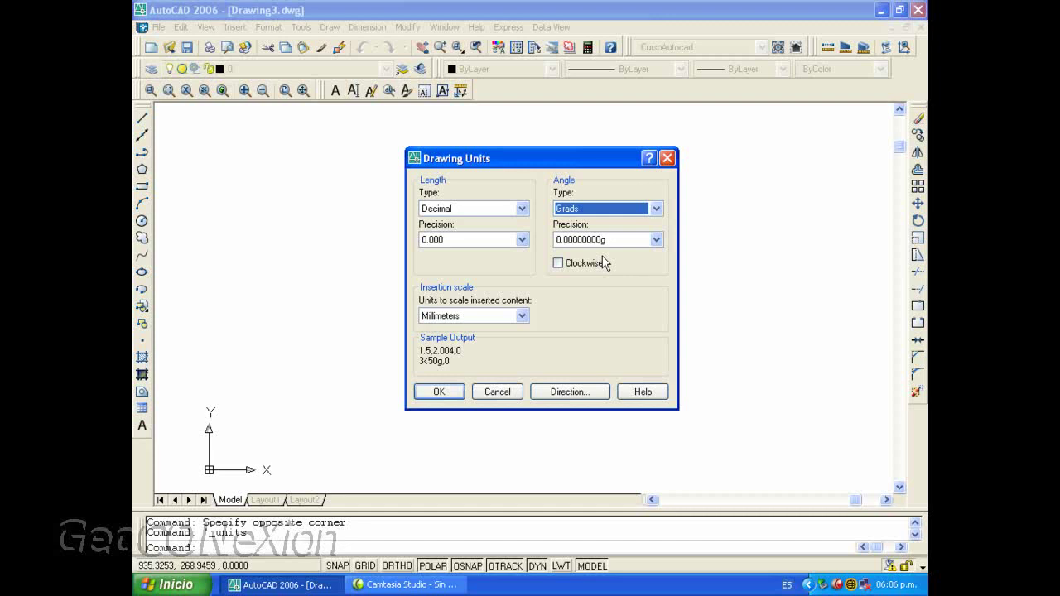
Step: Try Radians and Surveyor's Units, then return angles to Decimal Degrees at 0.00000000 precision
click(656, 240)
click(657, 241)
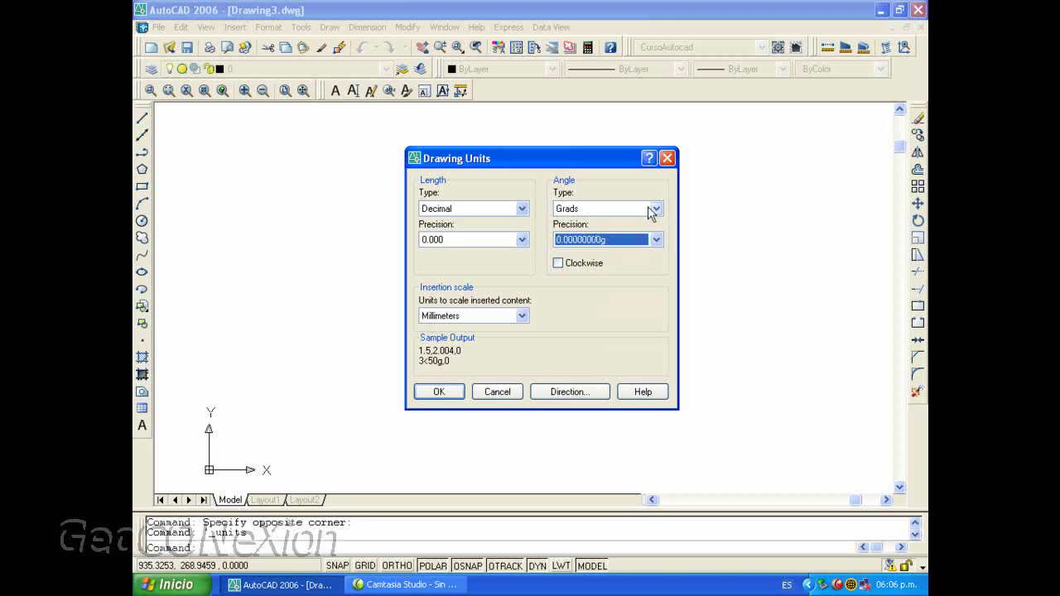
click(655, 208)
click(604, 253)
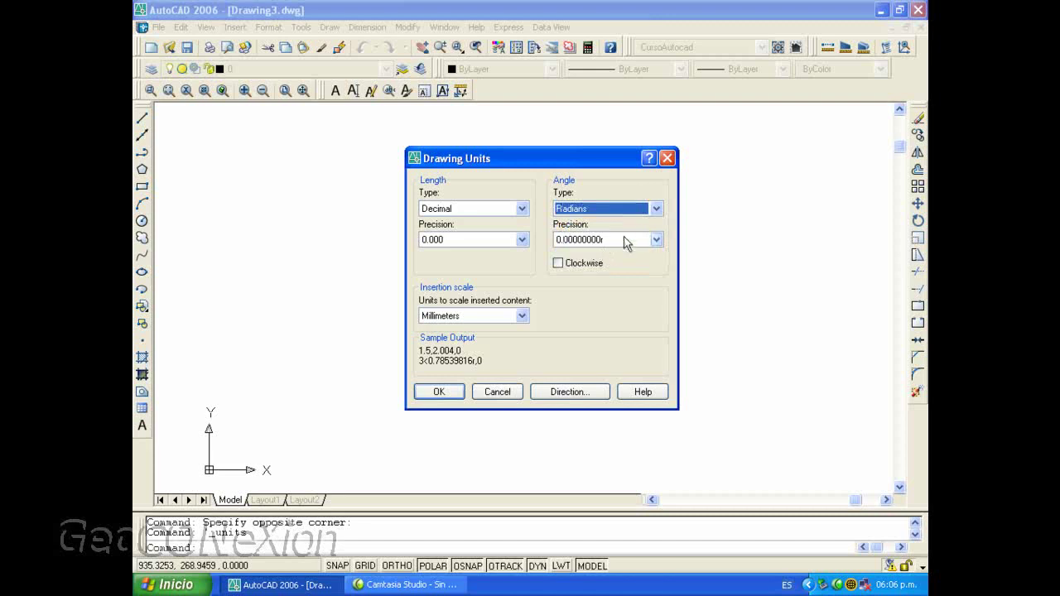
click(656, 209)
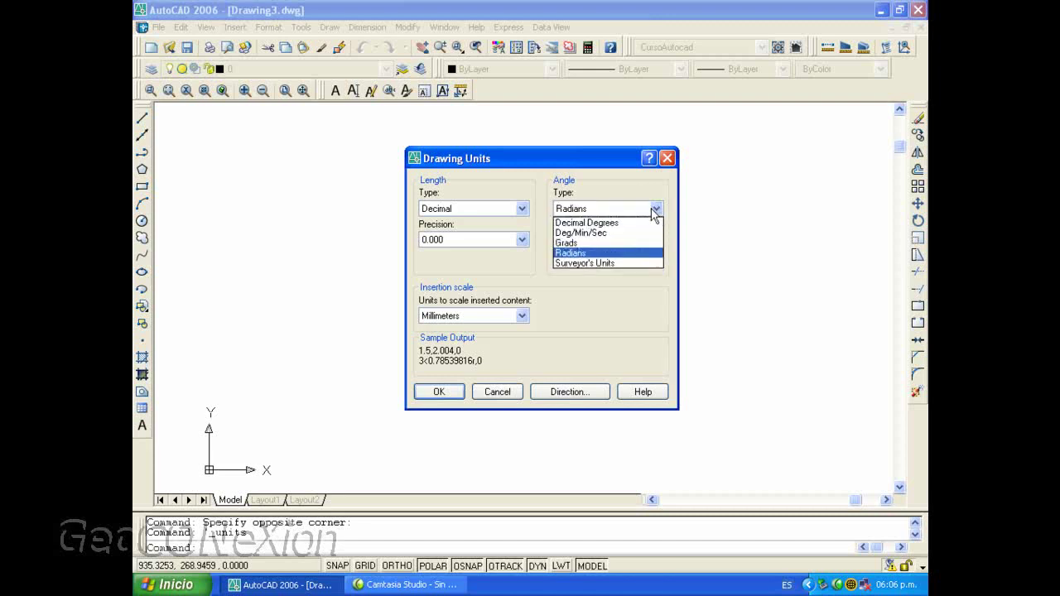
click(619, 263)
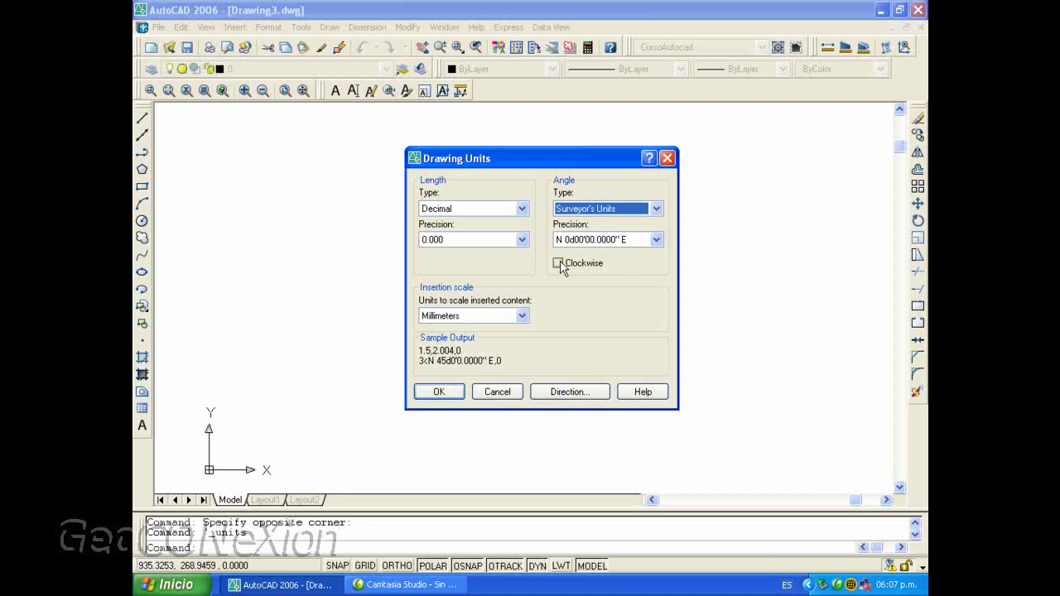
click(655, 208)
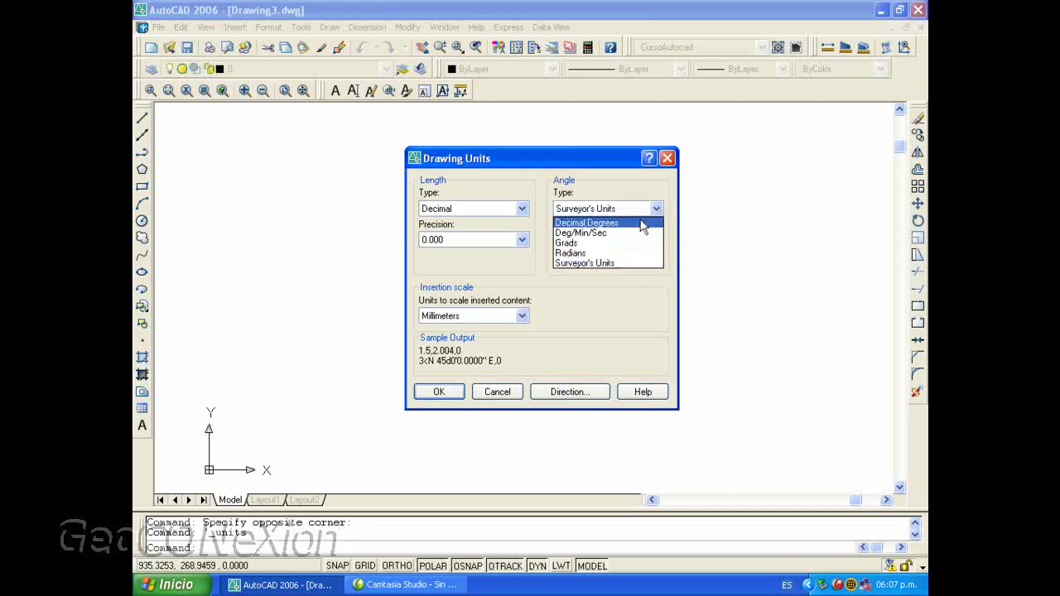
click(629, 223)
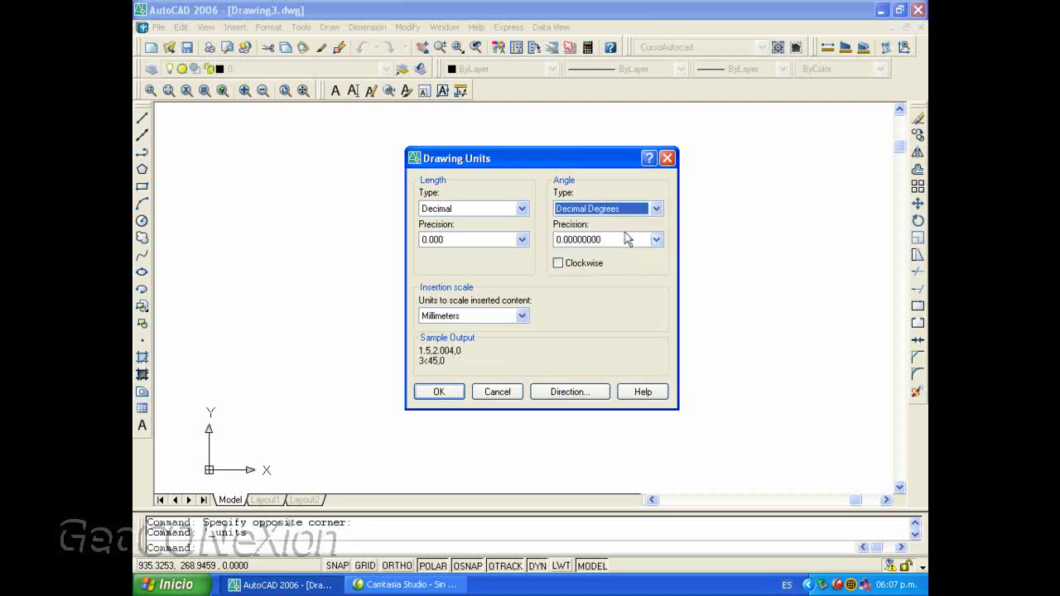
Step: Make angles measure clockwise and bring up the Direction Control settings
click(573, 265)
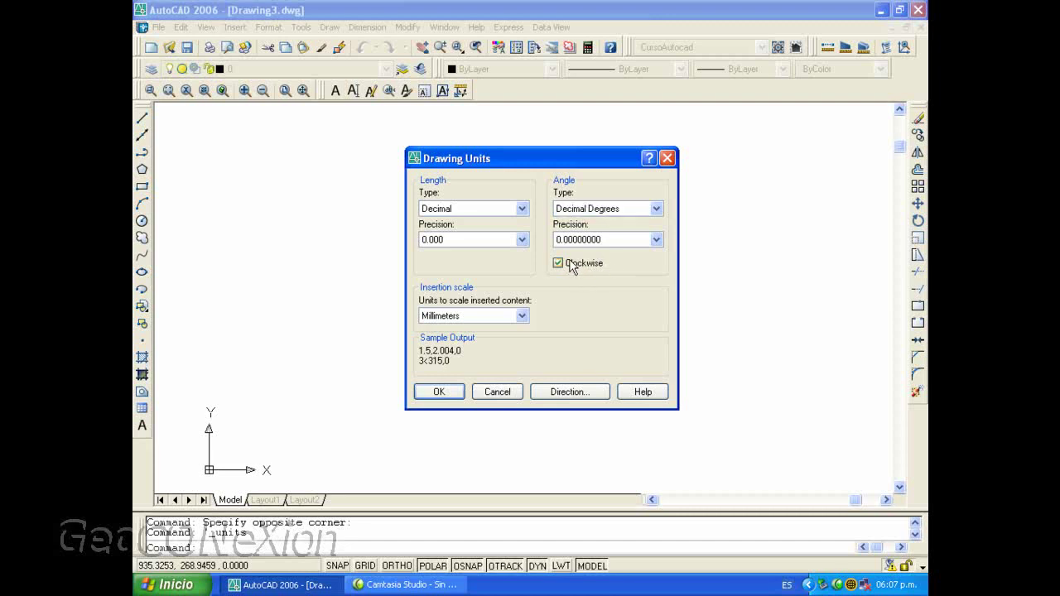
click(571, 398)
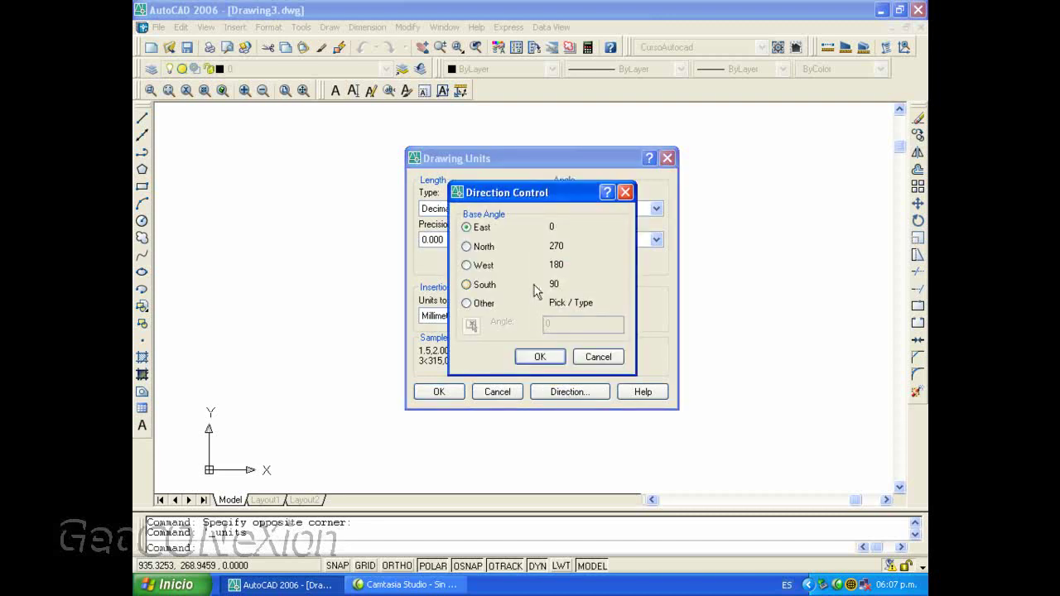
Step: Choose North, then settle on South as the base angle and confirm it
click(481, 245)
click(483, 285)
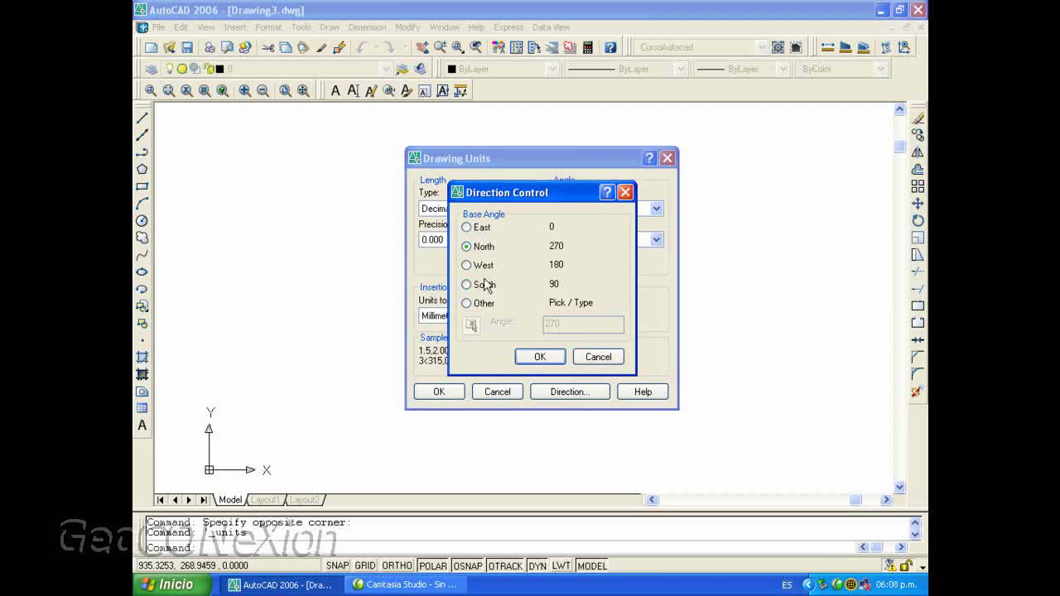
click(539, 356)
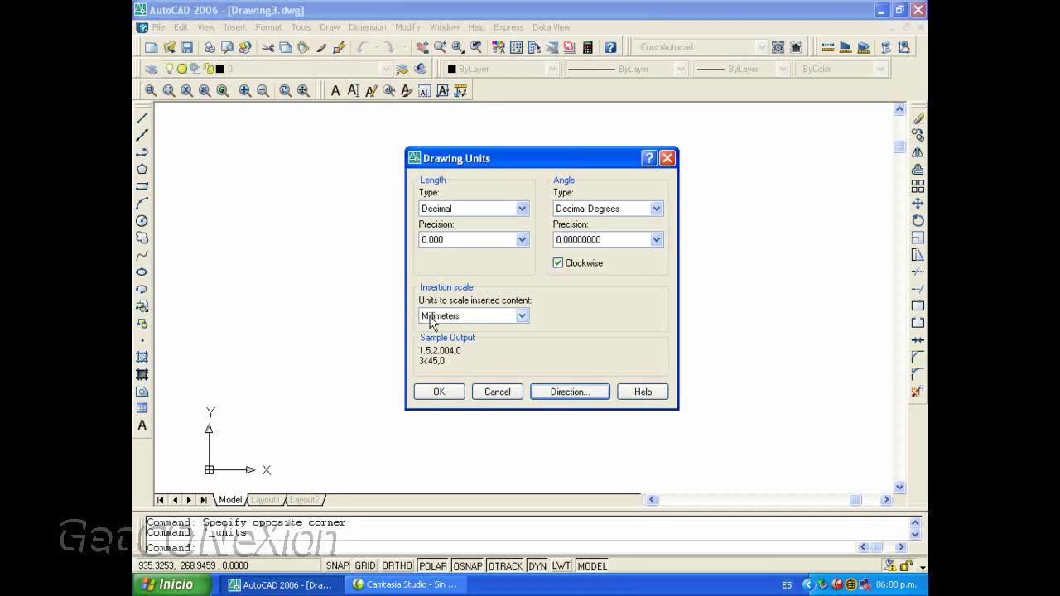
Step: Try Feet and Millimeters, settle on Meters for insertion scale, and apply the units
click(522, 317)
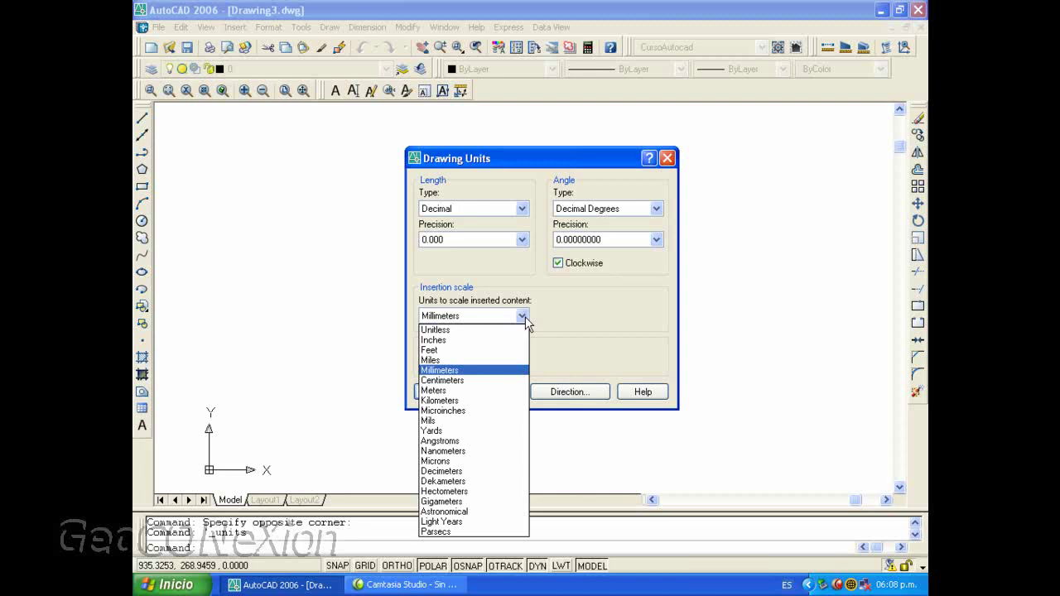
click(450, 391)
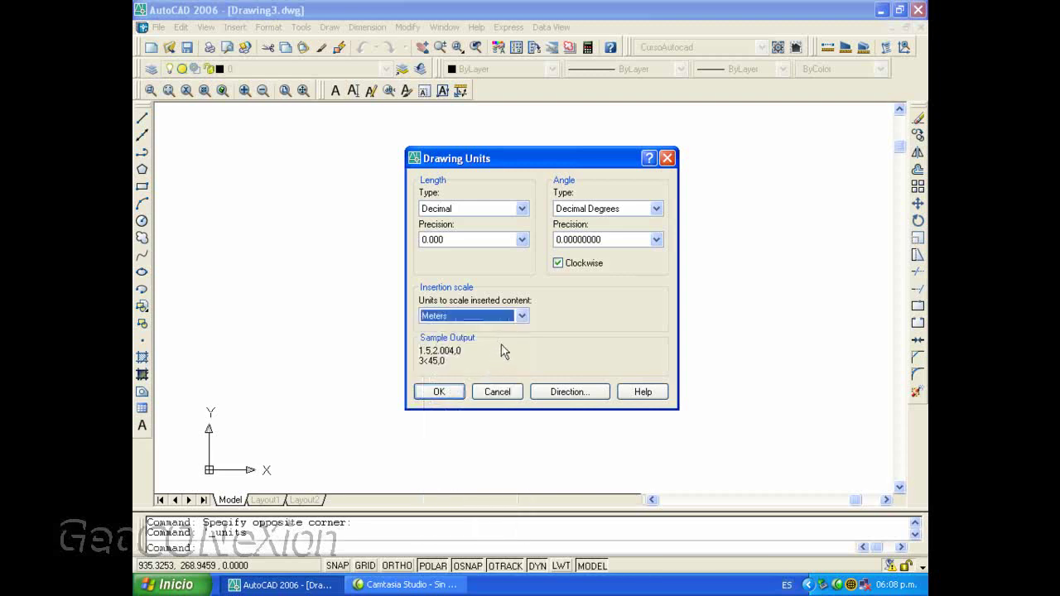
click(521, 317)
click(474, 350)
click(520, 317)
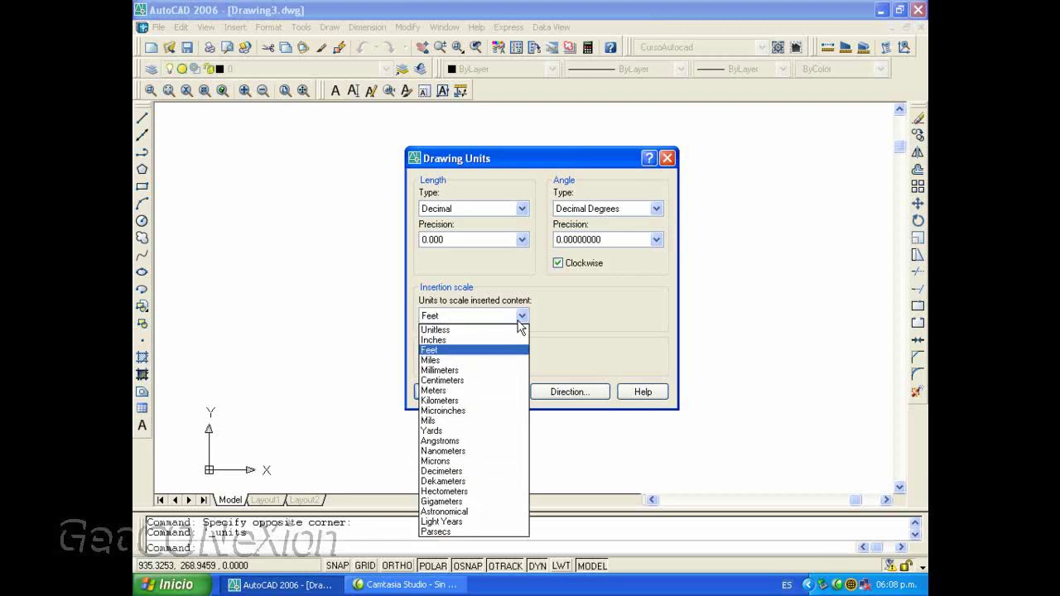
click(485, 370)
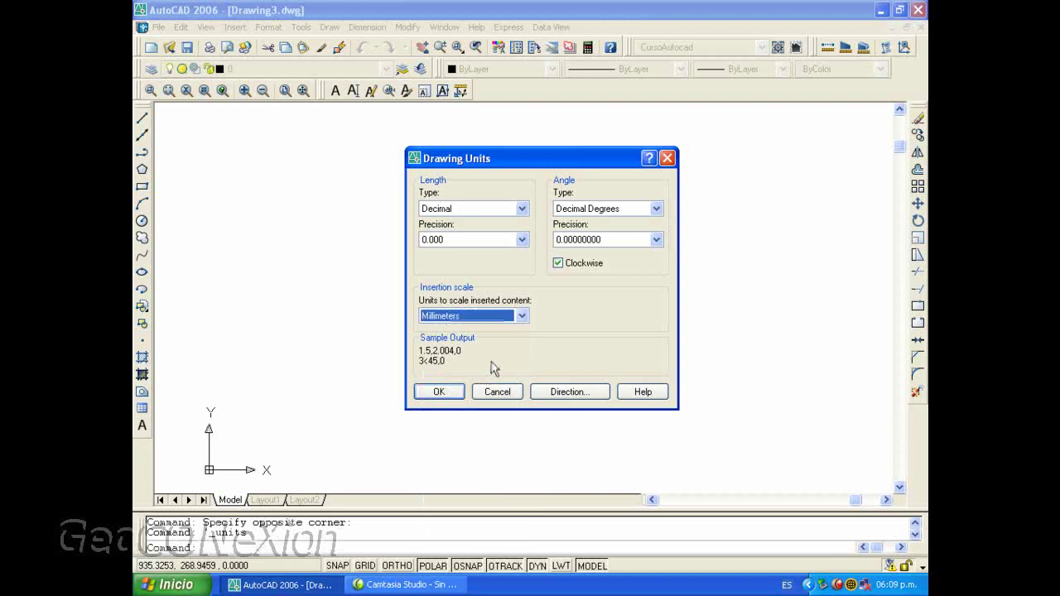
click(521, 317)
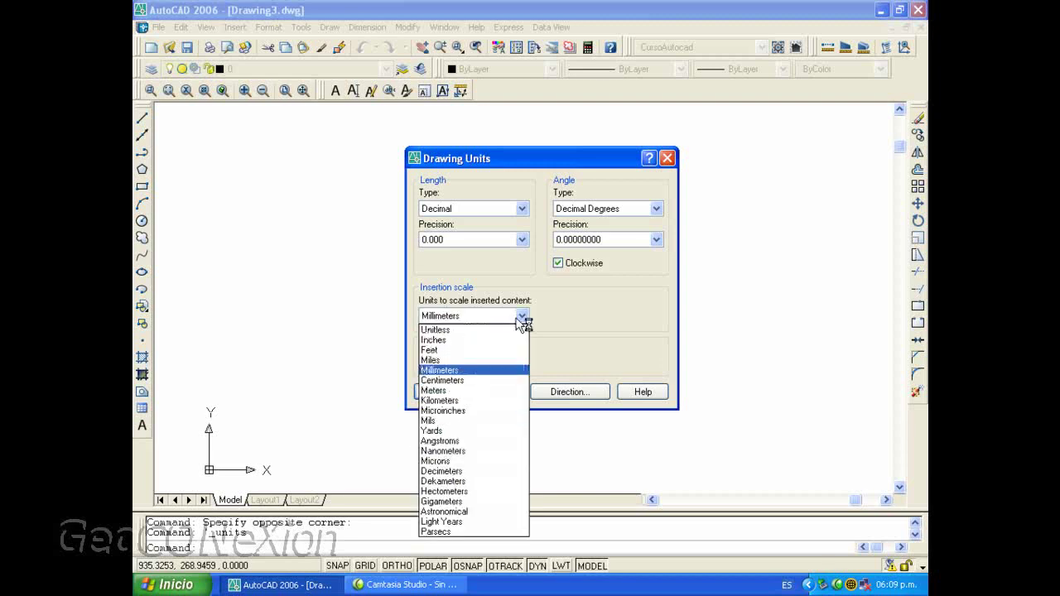
click(463, 390)
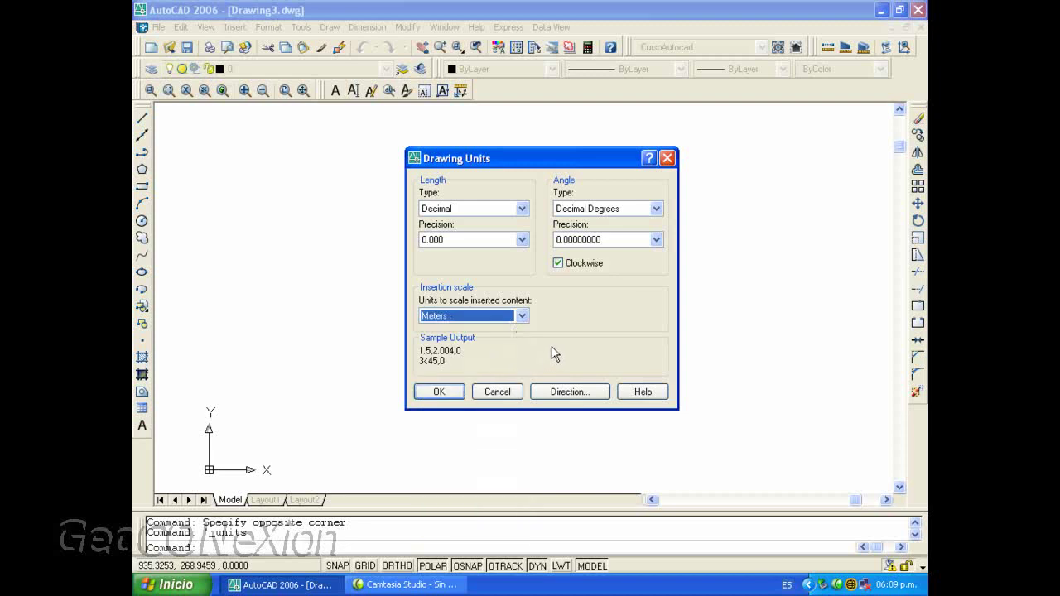
click(445, 392)
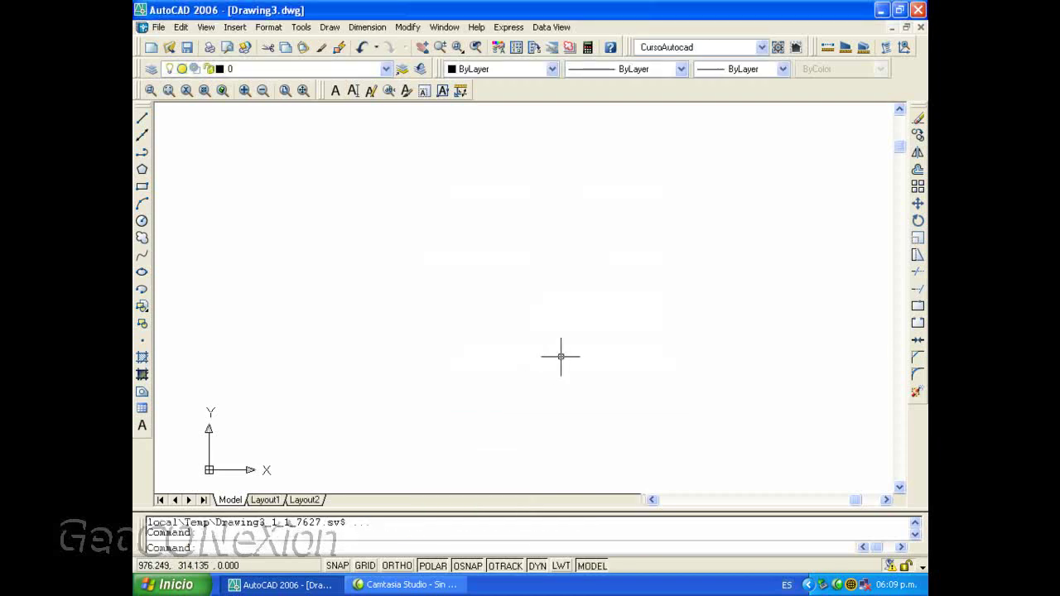